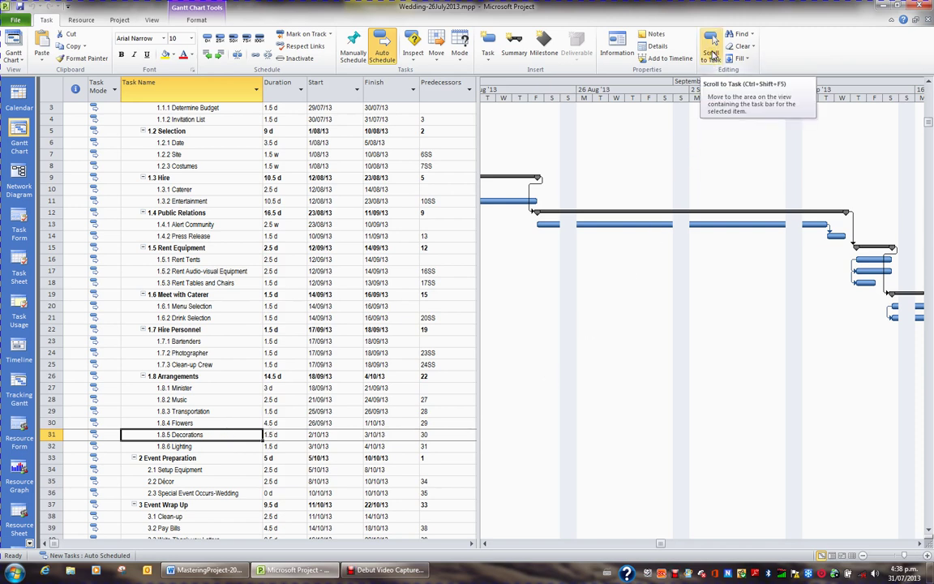
- Set the lag on the Finish-to-Start dependency from Flowers to Decorations to -10%
click(712, 54)
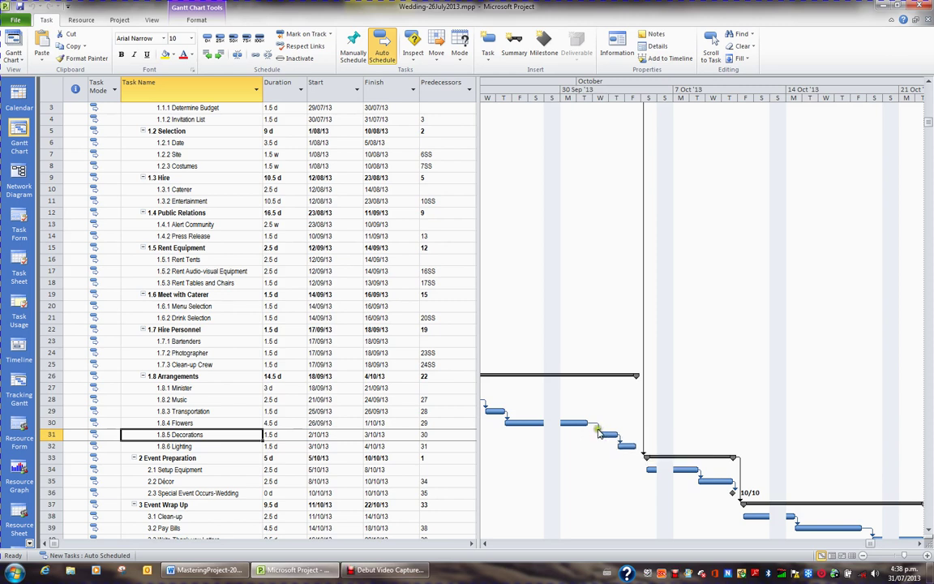
double_click(598, 433)
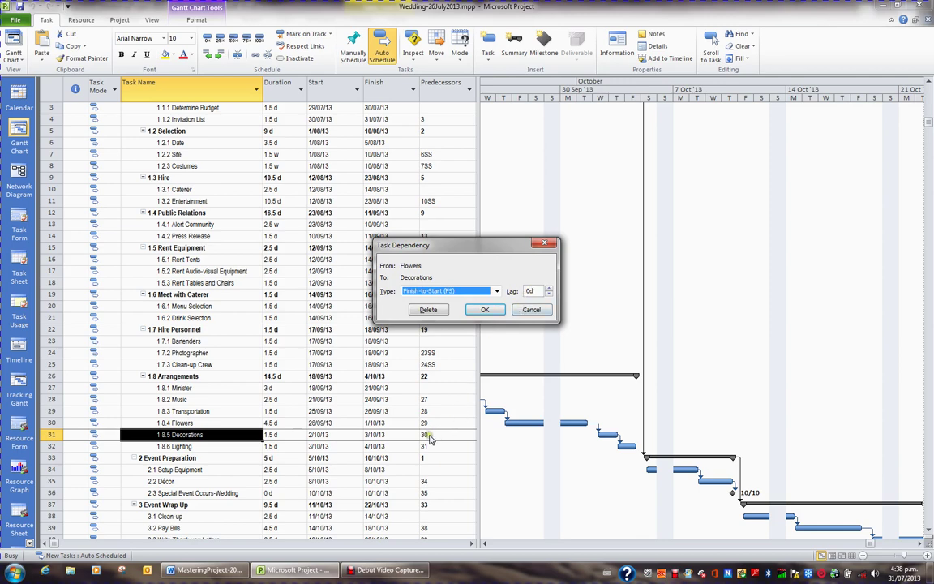
double_click(533, 291)
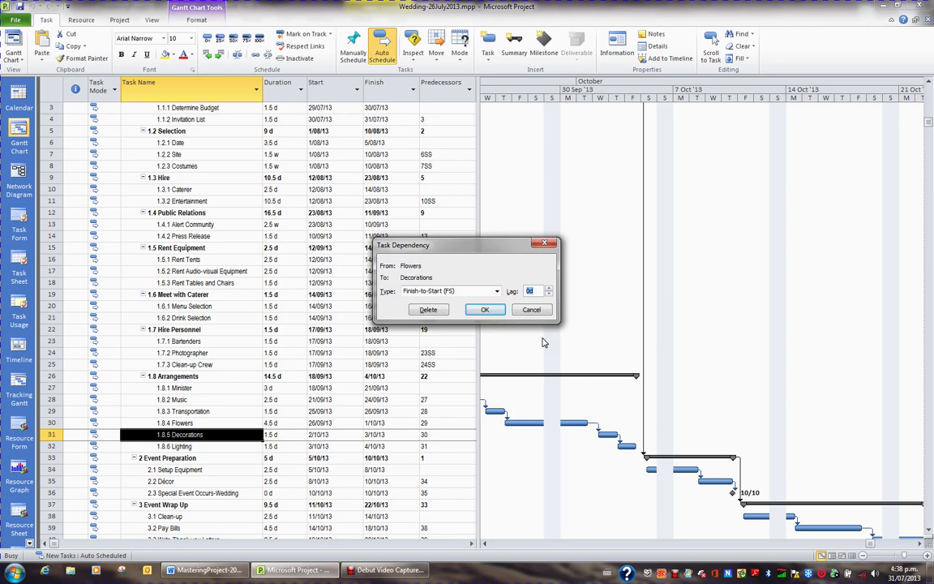
text(-10)
click(484, 309)
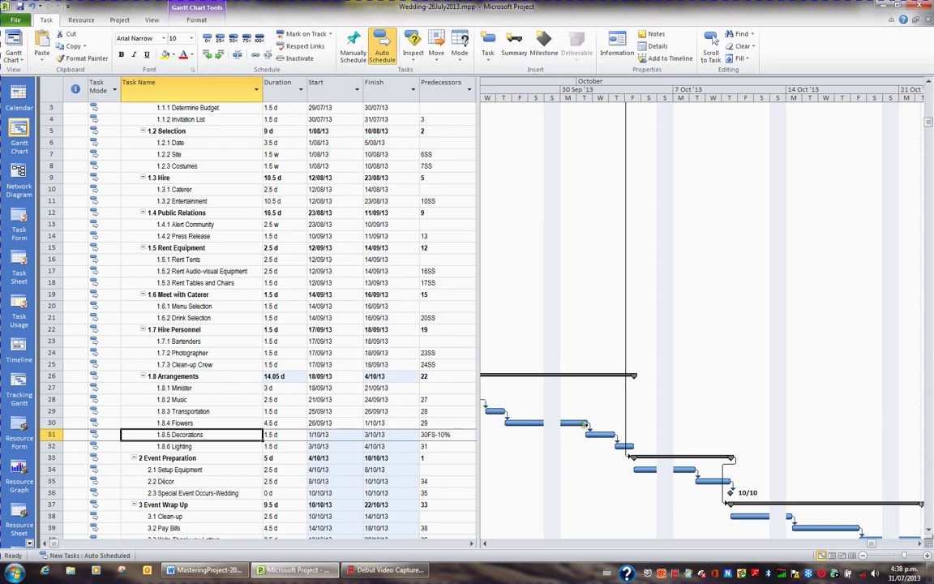
- Change the lag on the Flowers-to-Decorations dependency to -25%
double_click(591, 433)
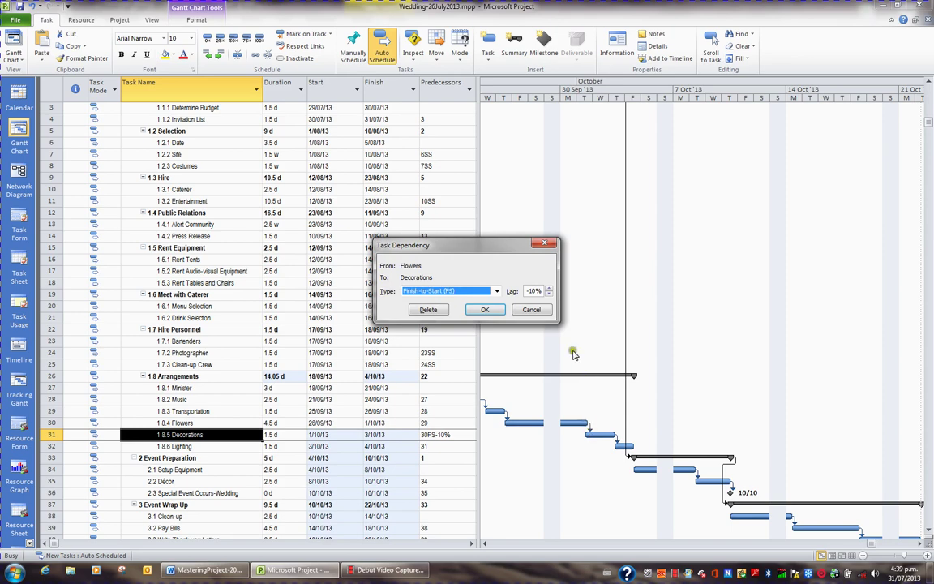
click(541, 291)
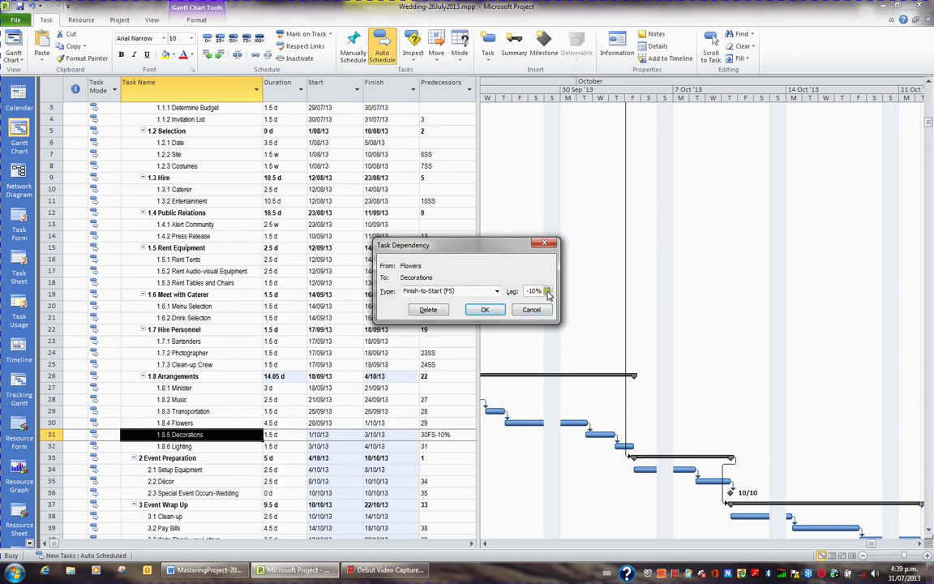
click(548, 295)
click(485, 309)
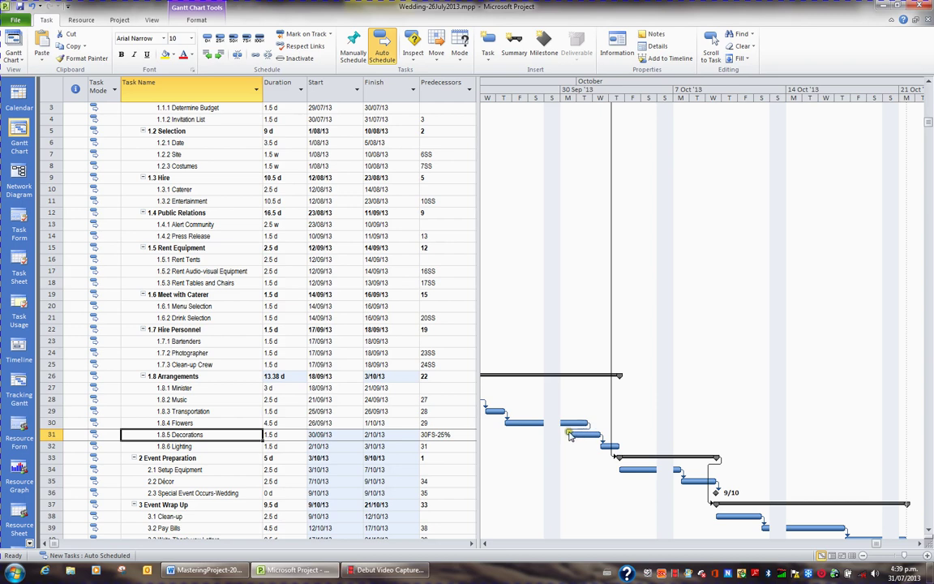
- Reset the lag on the Flowers-to-Decorations dependency to 0
double_click(569, 433)
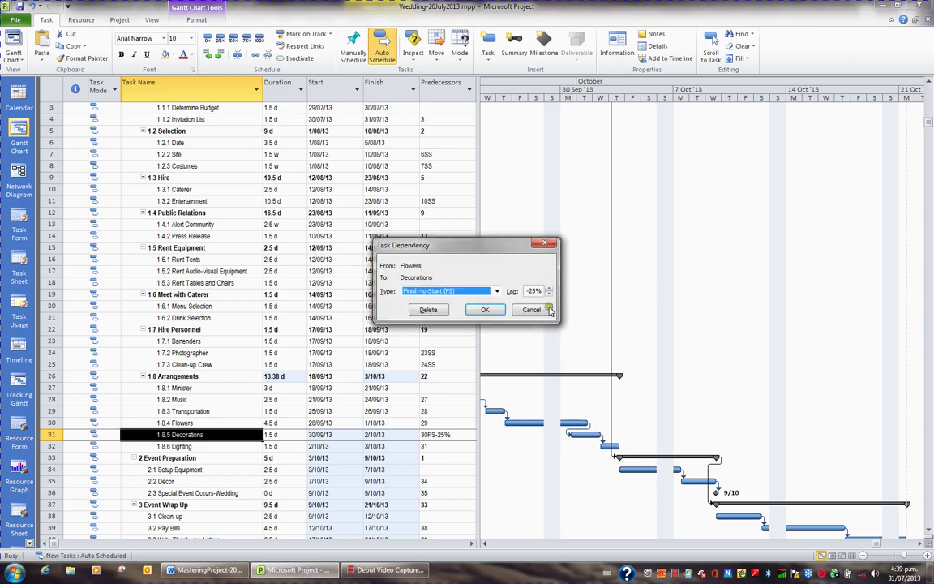
click(551, 292)
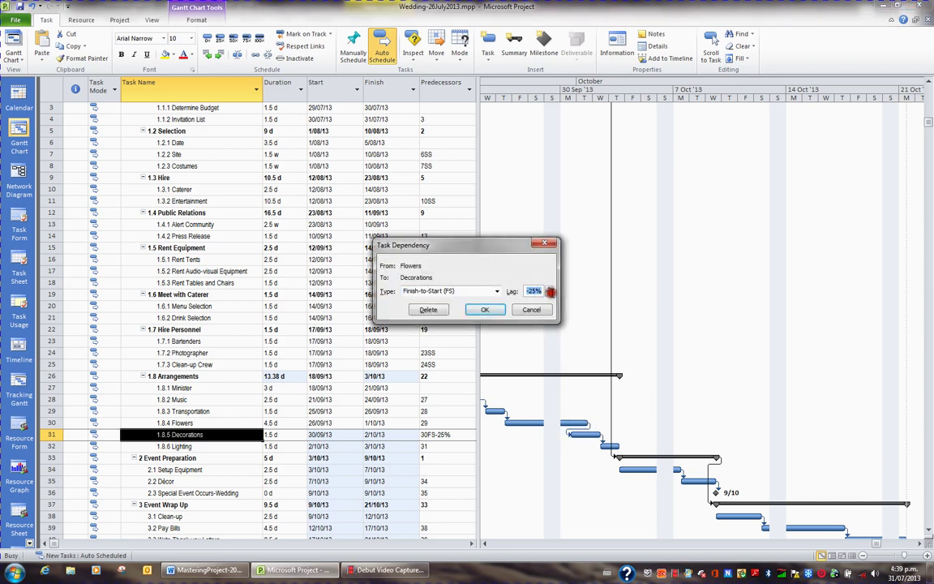
text(0)
click(501, 311)
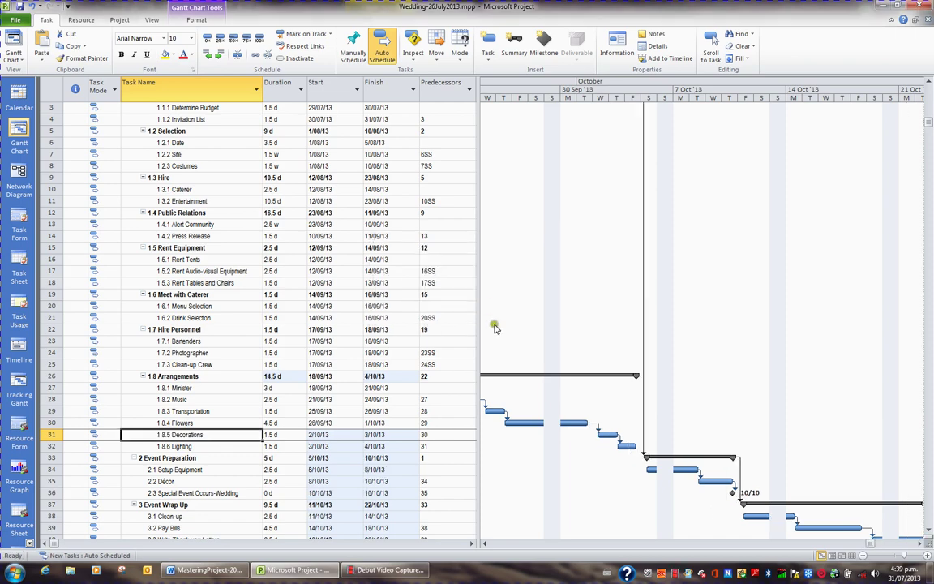
- Enter a 50% lead directly in the Decorations task's predecessor value, making it 30FS-50%
click(457, 434)
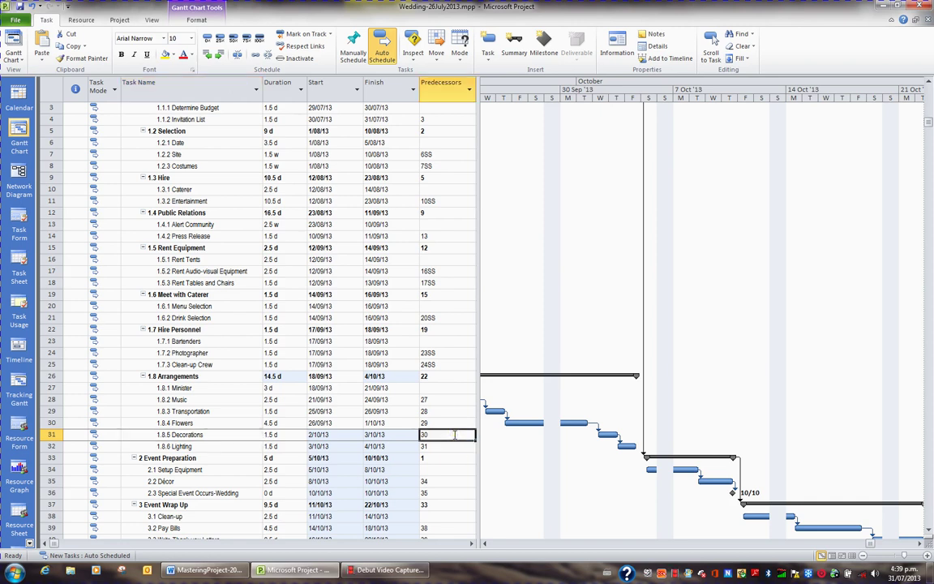
click(455, 435)
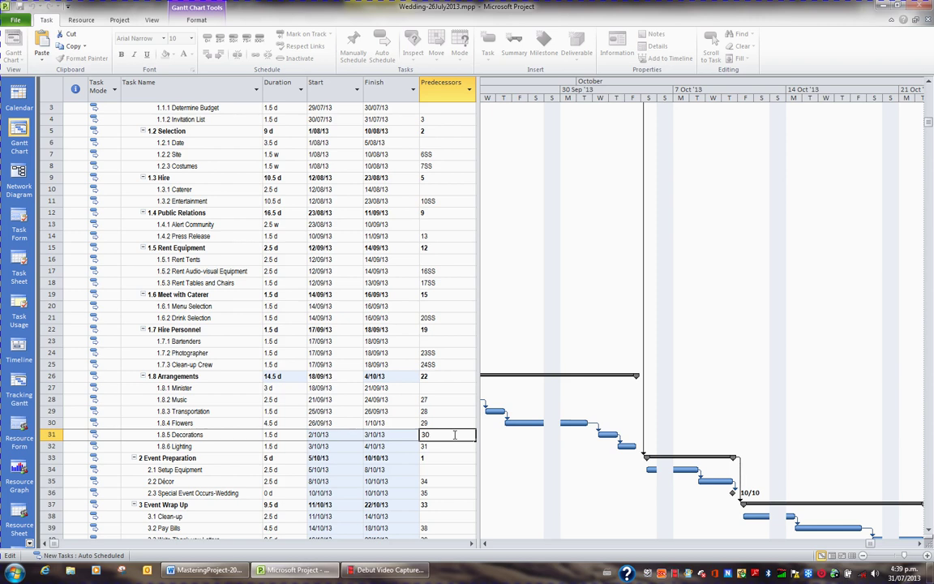
text(fs-50%)
key(Return)
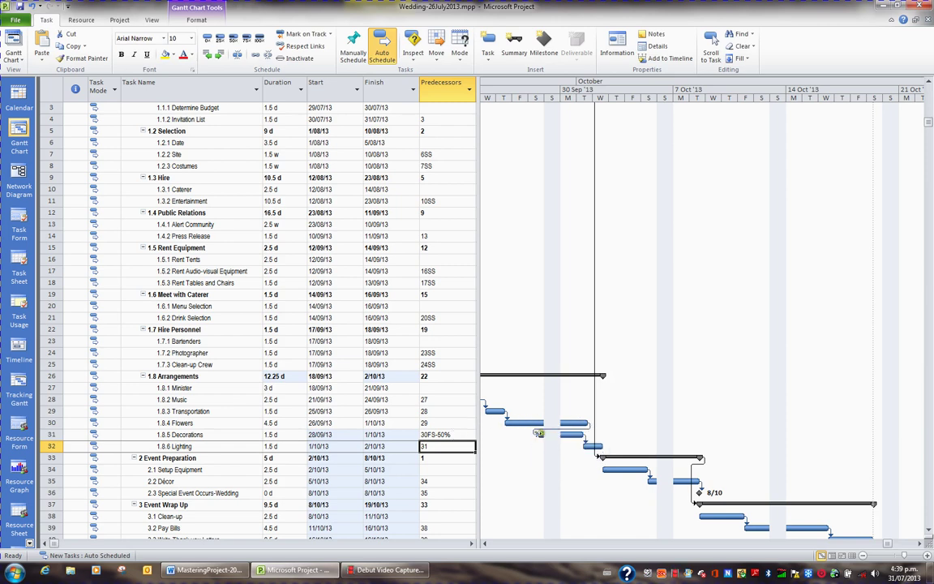
- Replace the percentage lead in the Decorations task's predecessor value with two days, as 30FS-2
click(444, 435)
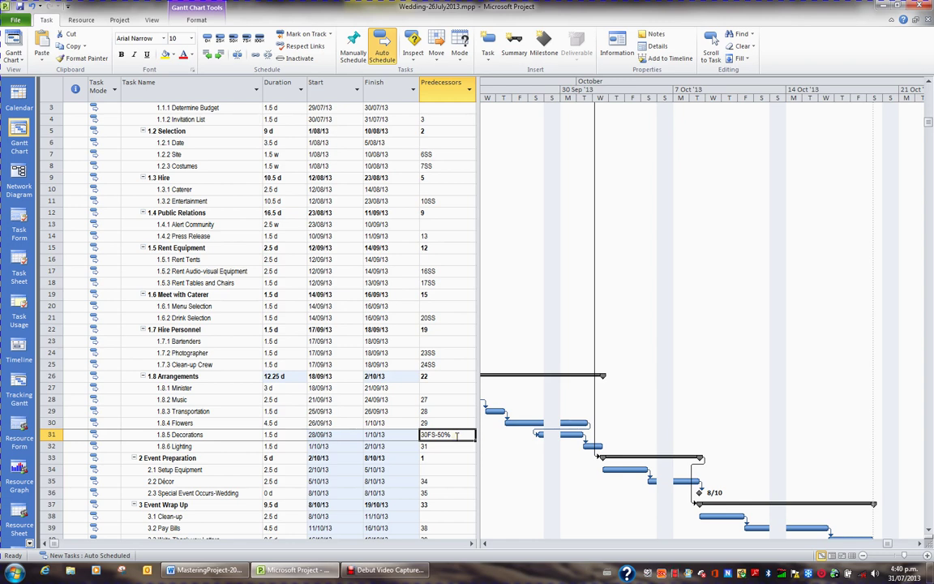
click(456, 435)
key(BackSpace)
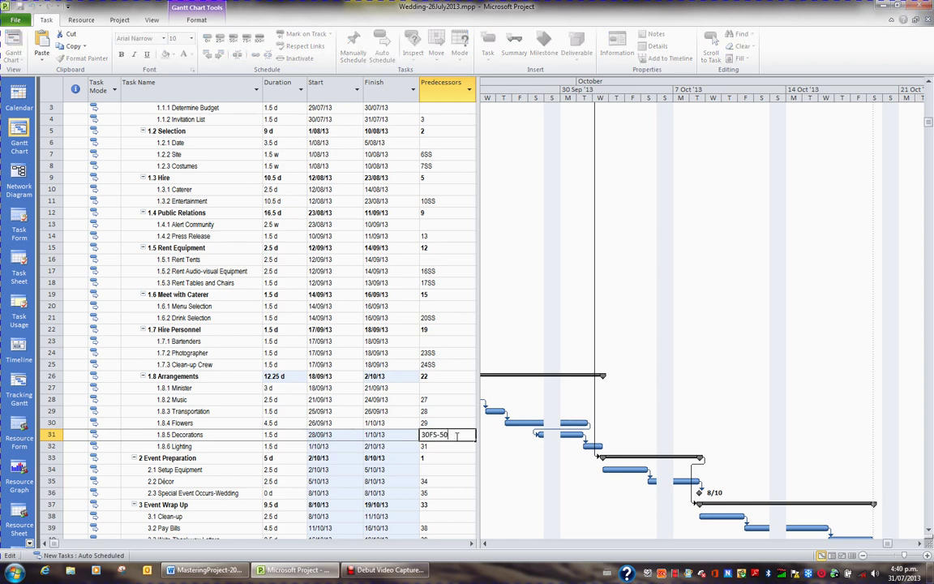
text(2)
key(Return)
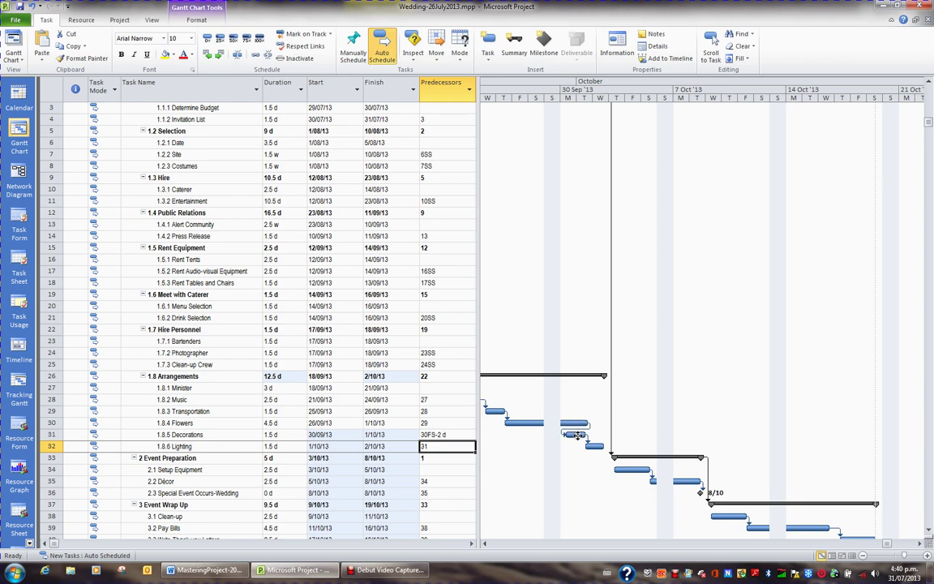
- Give the Décor task a 50% lead on Setup Equipment by setting its predecessor to 34FS-50%
click(445, 482)
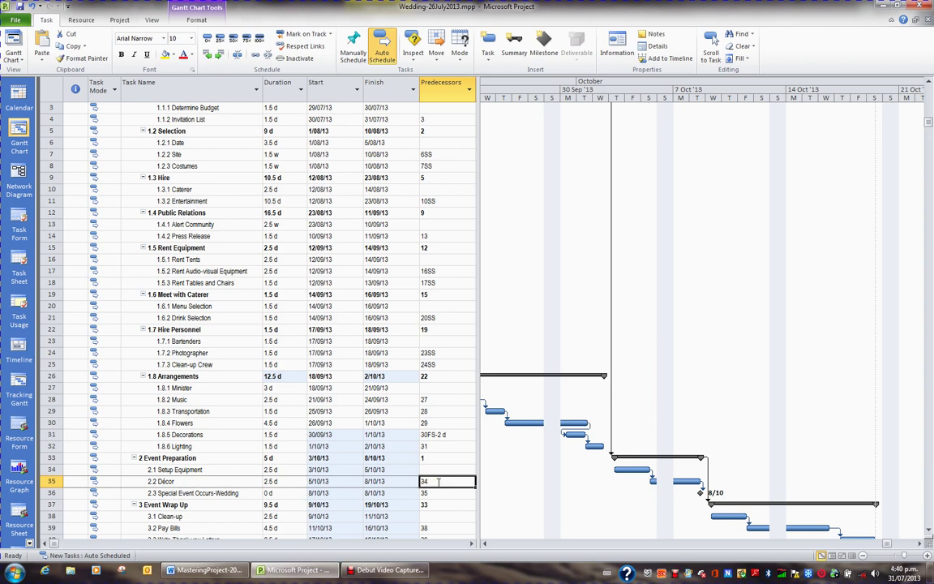
click(437, 481)
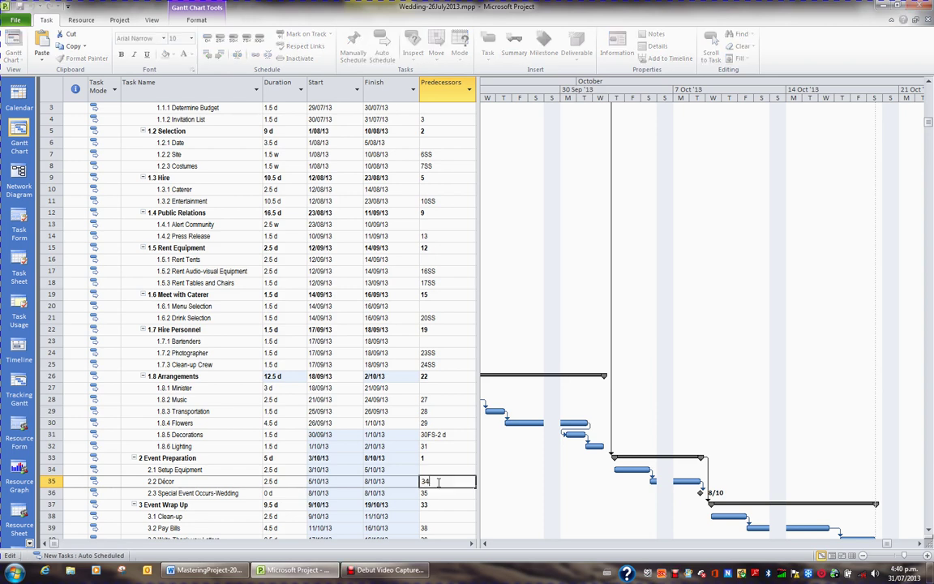
text(FS-50%)
key(Return)
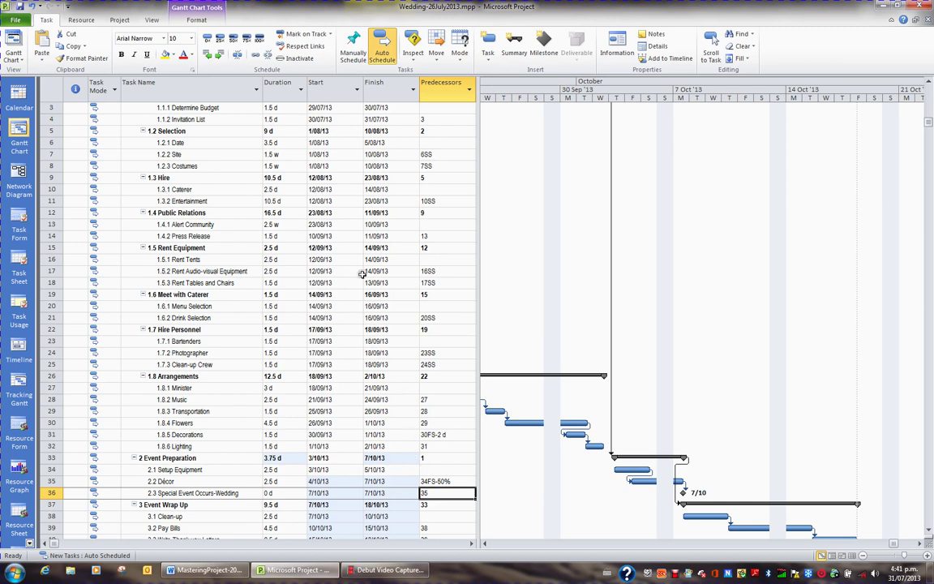
- Set the Hire summary task's predecessor to 5FS-50% and inspect its overlap with Selection on the Gantt chart
click(442, 177)
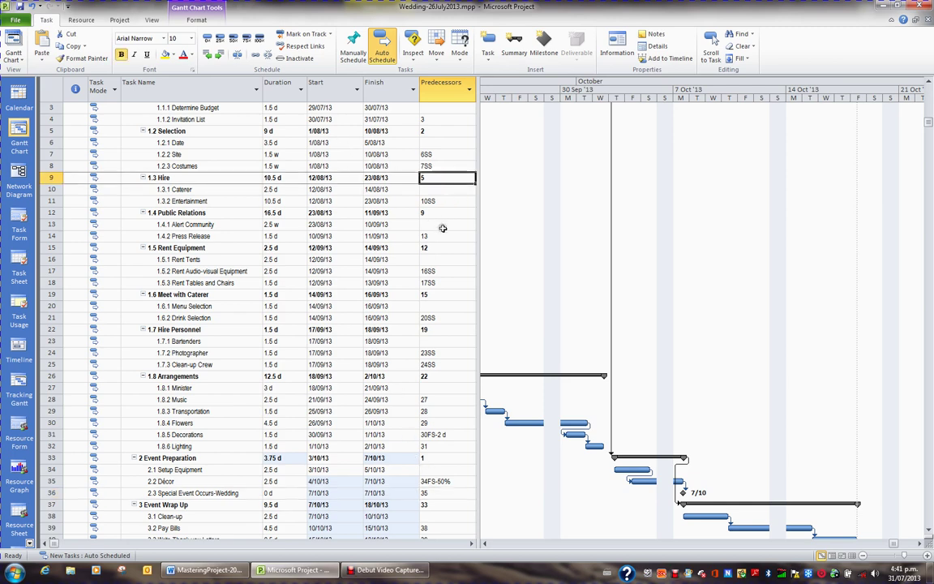
scroll(442, 228, up, 1)
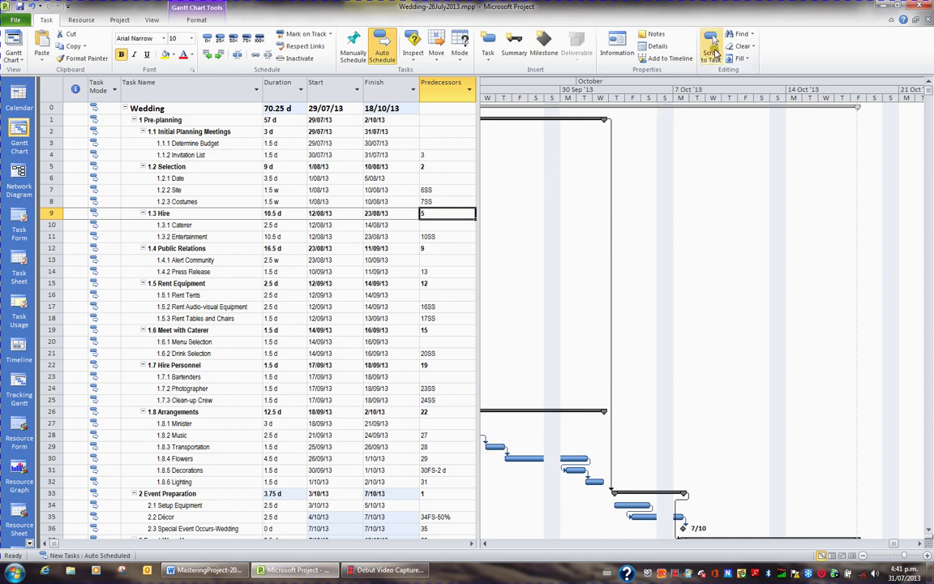
click(711, 53)
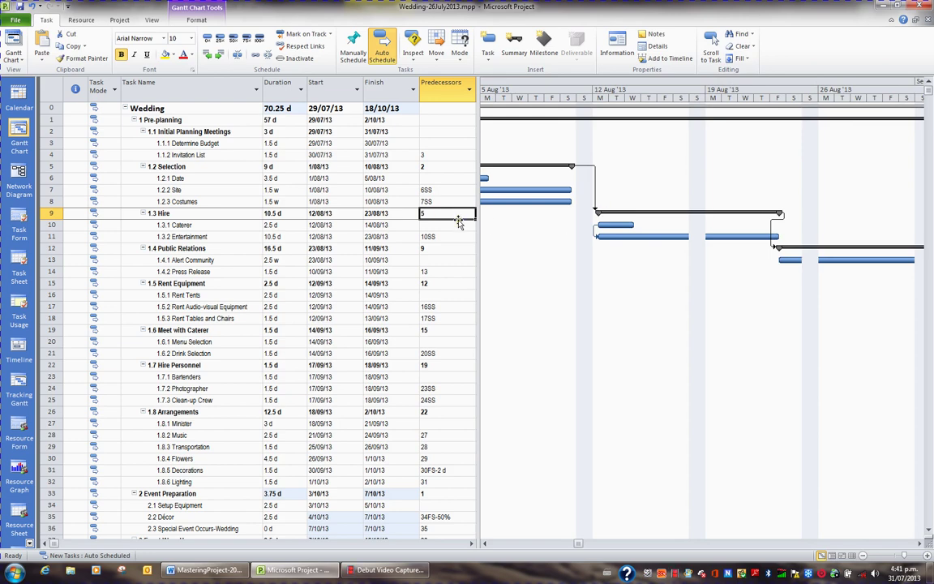
key(F2)
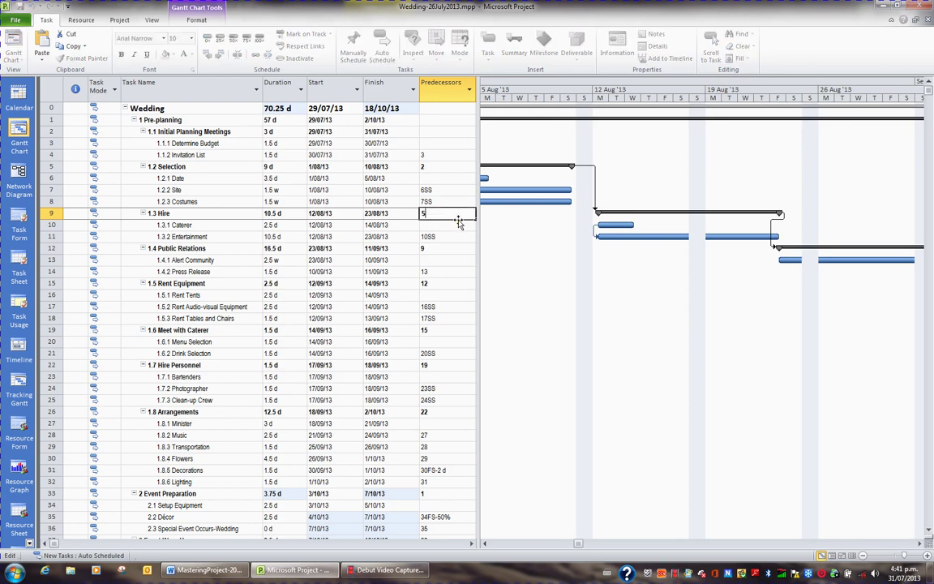
text(fs-50%)
key(Return)
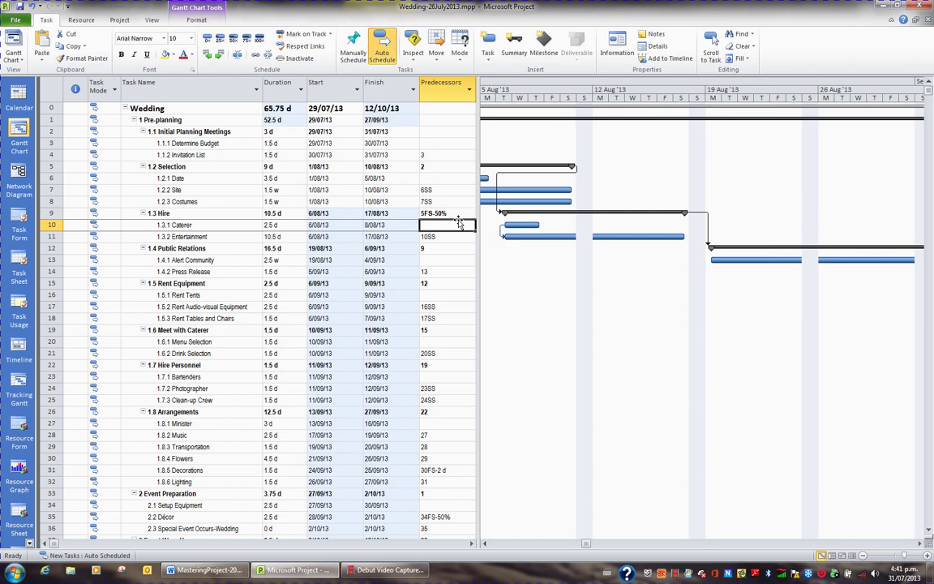
click(485, 544)
click(485, 543)
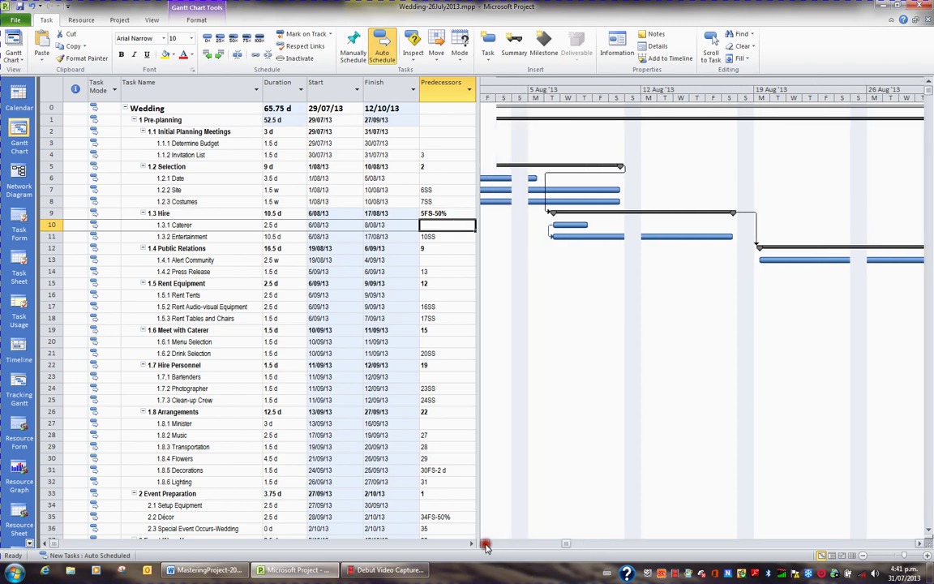
click(485, 543)
click(485, 543)
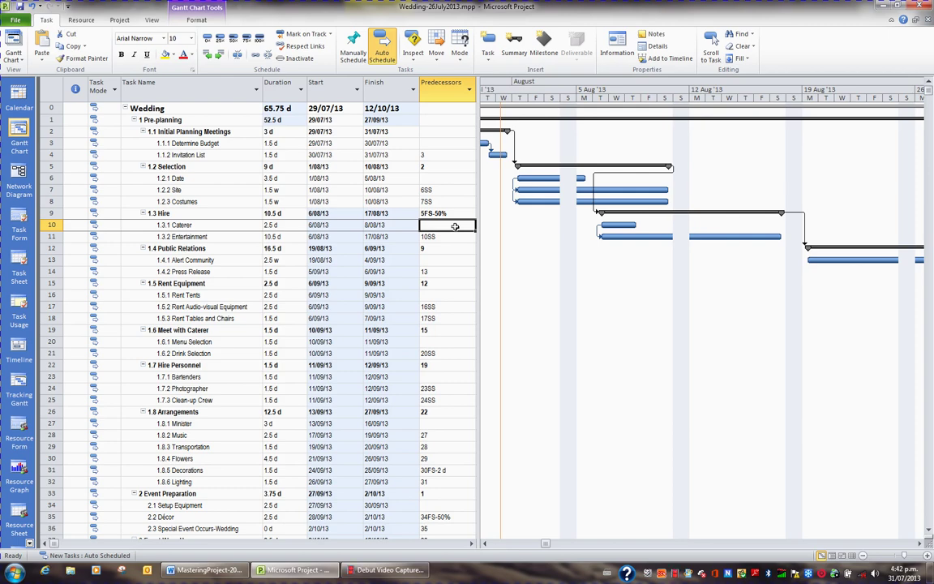
- Add a 10-day lag between Alert Community and Press Release by setting the Press Release predecessor to 13fs+10d
click(440, 273)
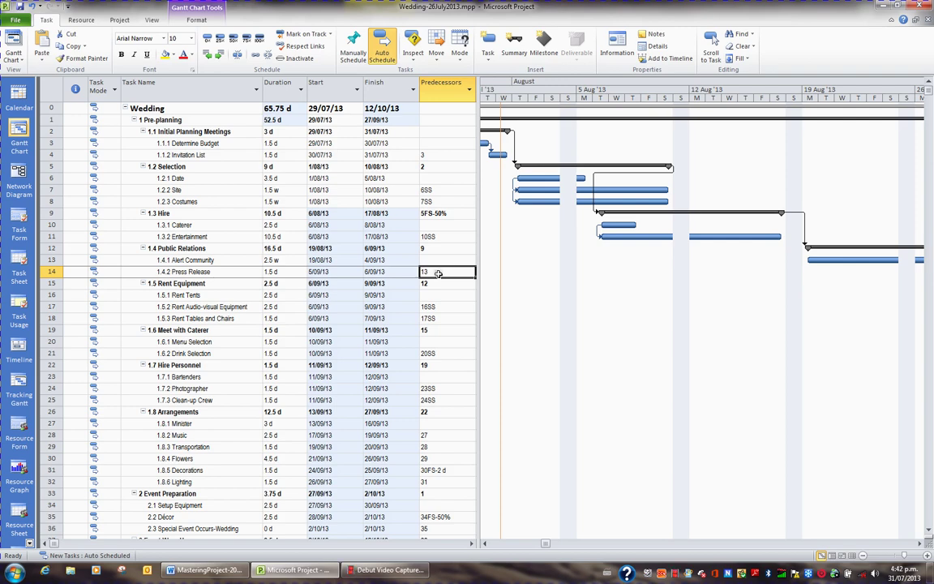
click(711, 50)
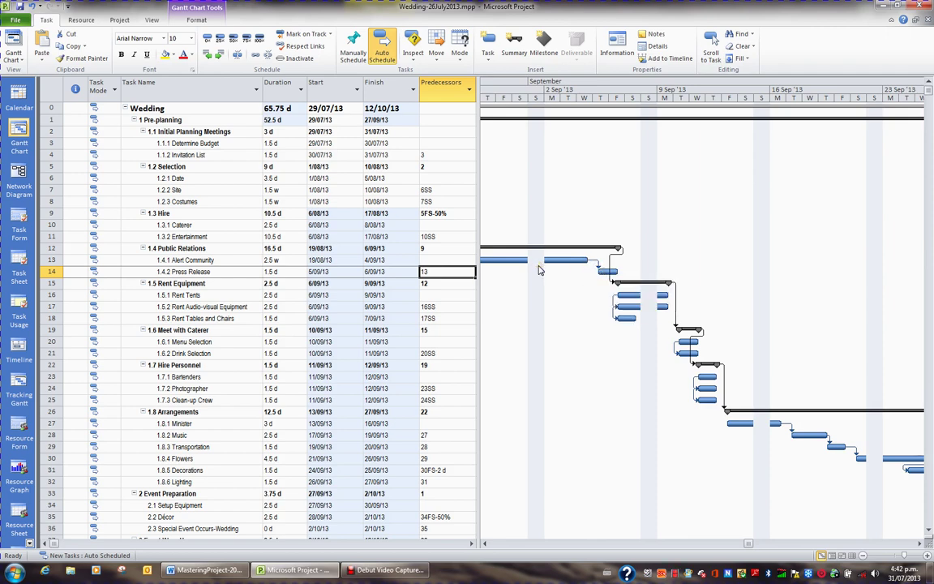
key(F2)
text(fs+)
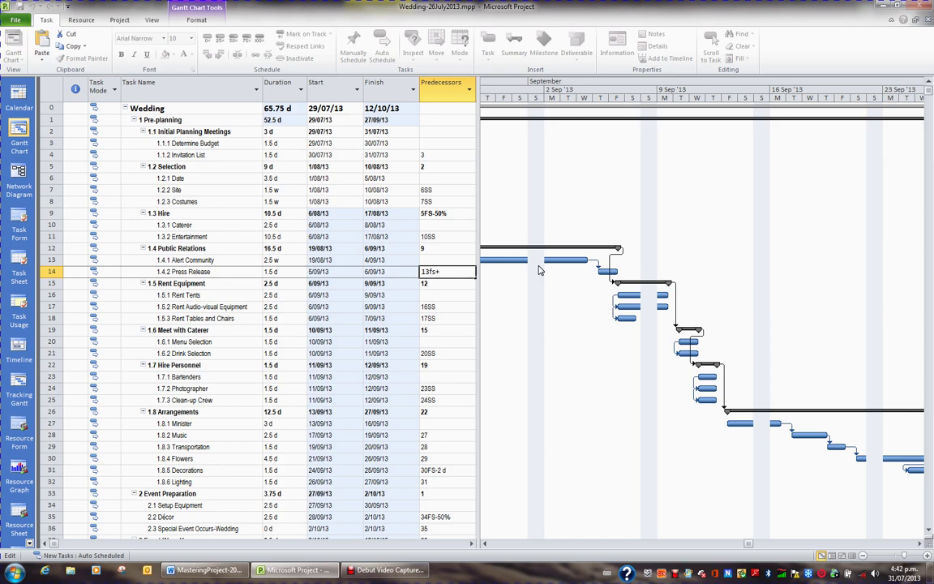
text(10d)
key(Return)
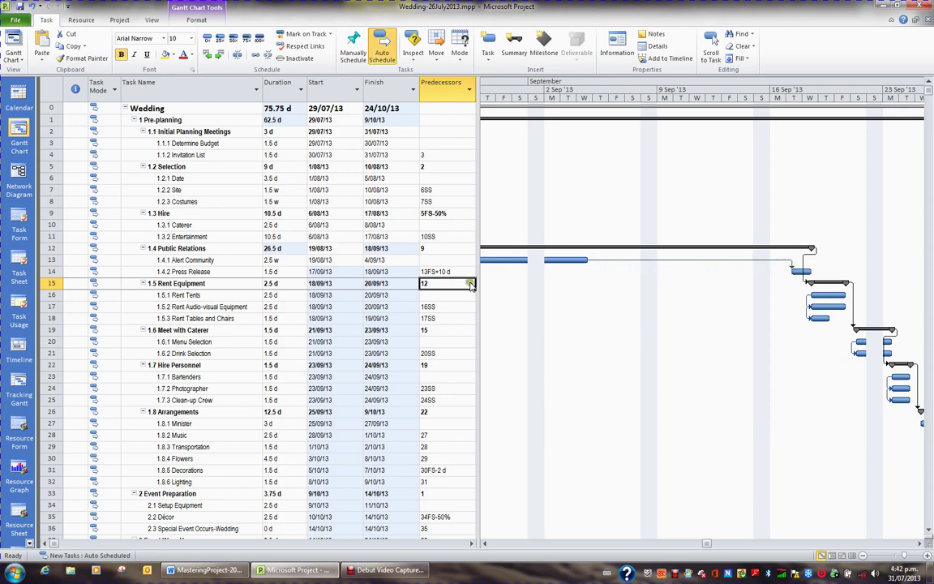
click(786, 264)
- Reduce the lag in the Press Release task's predecessor value to two days, as 13FS+2
click(438, 272)
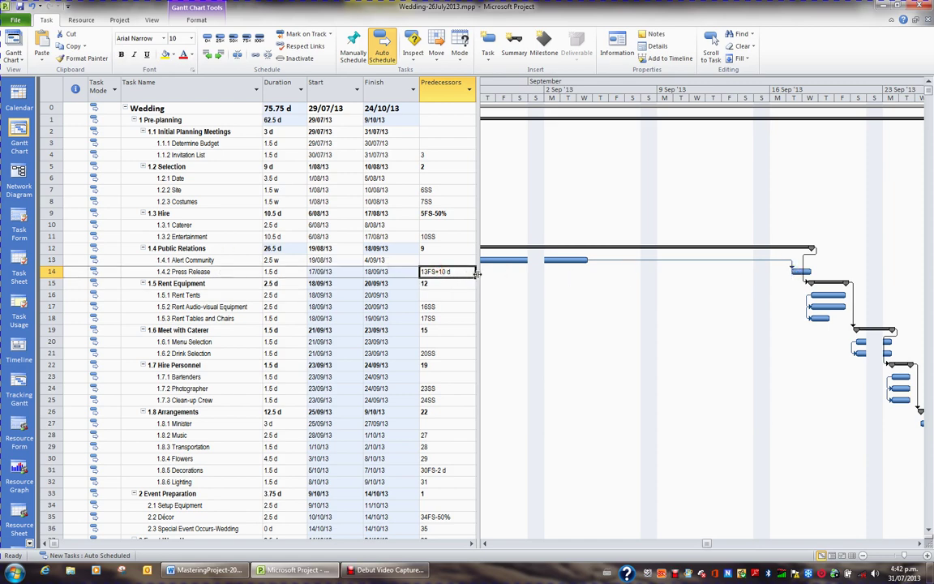
click(469, 275)
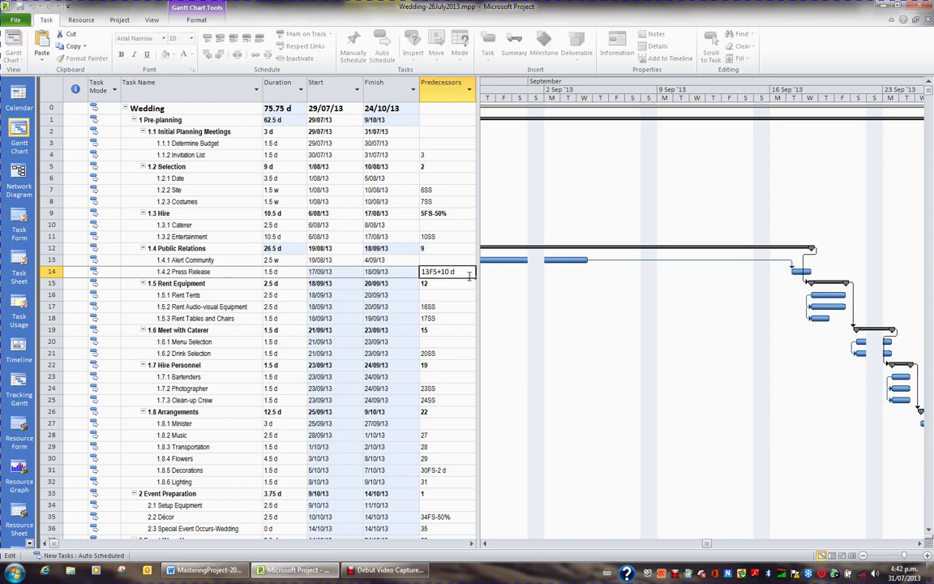
key(BackSpace)
key(BackSpace)
key(BackSpace)
text(2)
key(Return)
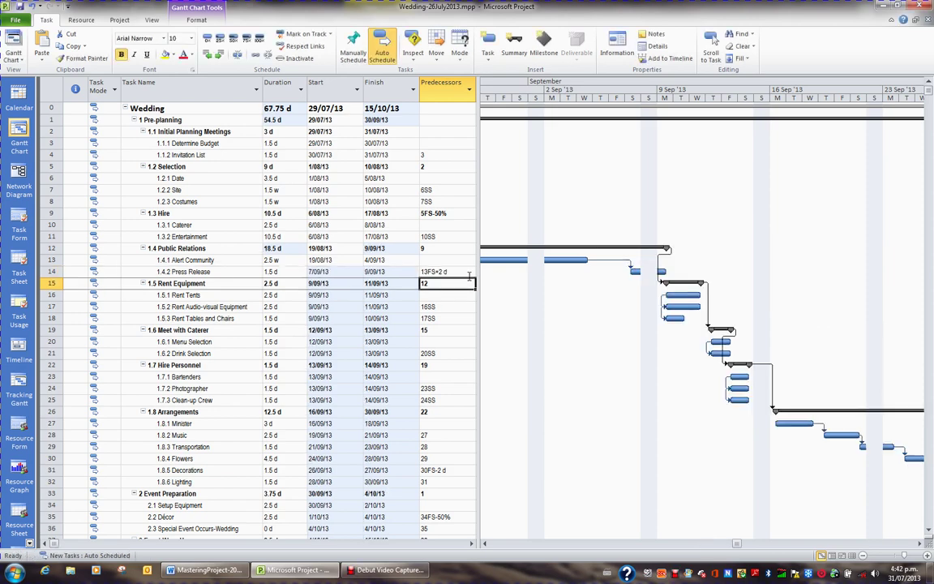